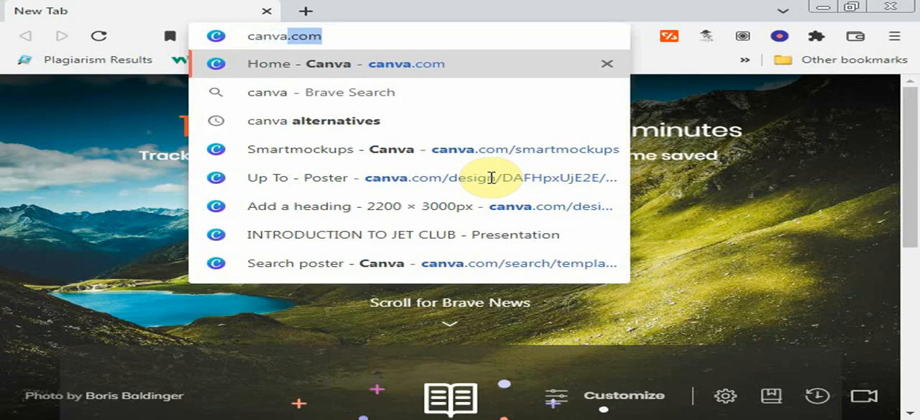
- Open canva.com and create a blank custom-size design of 1080 × 1080 px
key("Return")
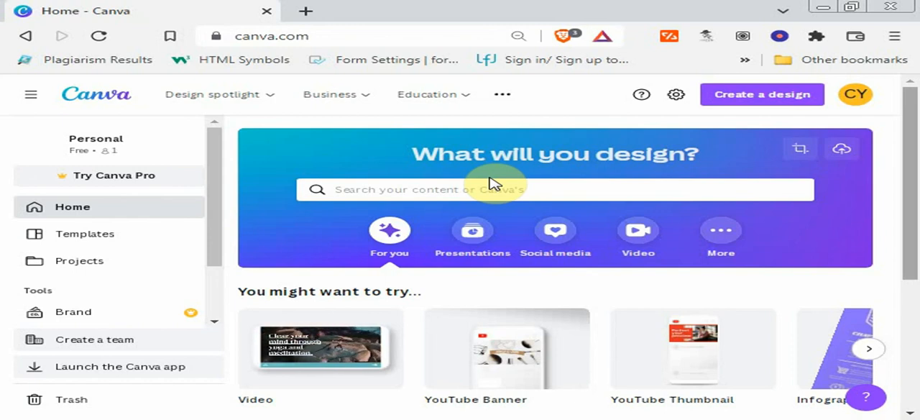
left_click(744, 100)
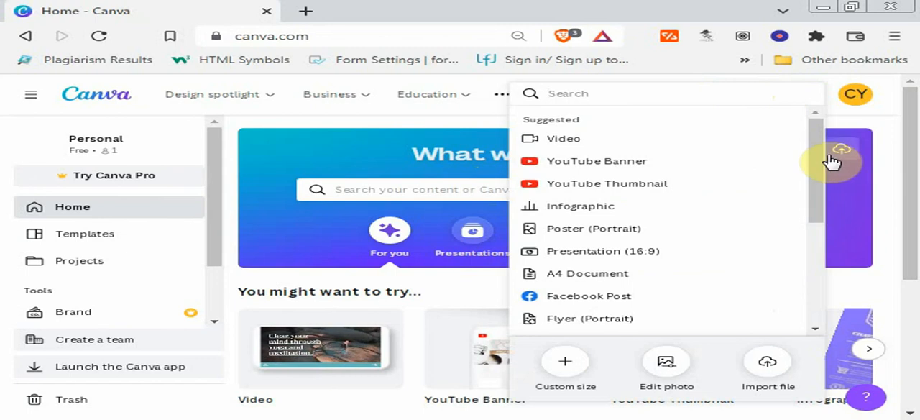
left_click_drag(818, 153, 812, 298)
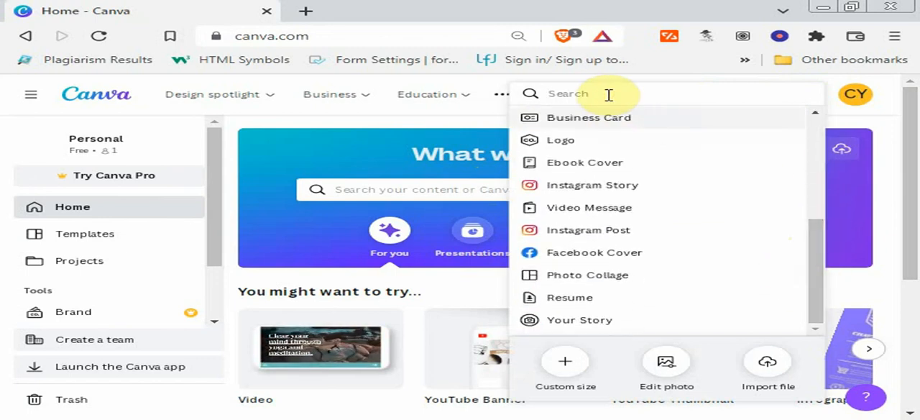
type("custom")
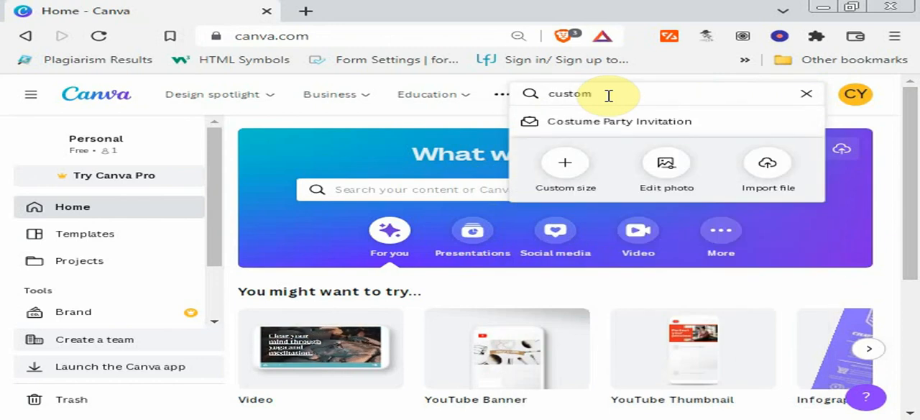
left_click(567, 166)
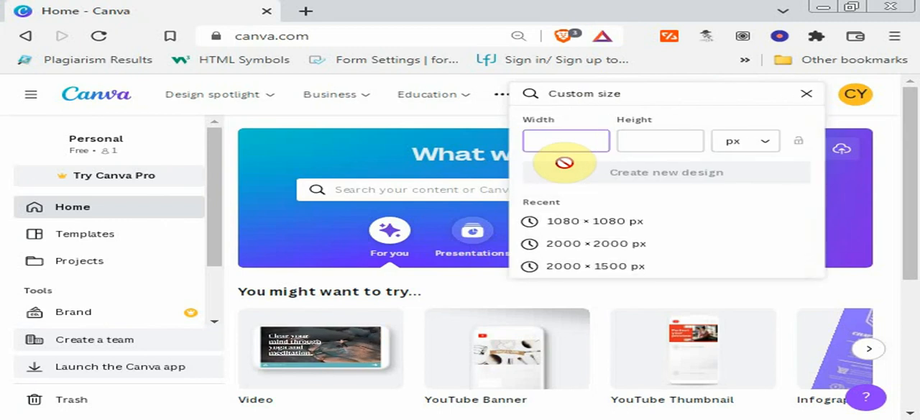
type("1080")
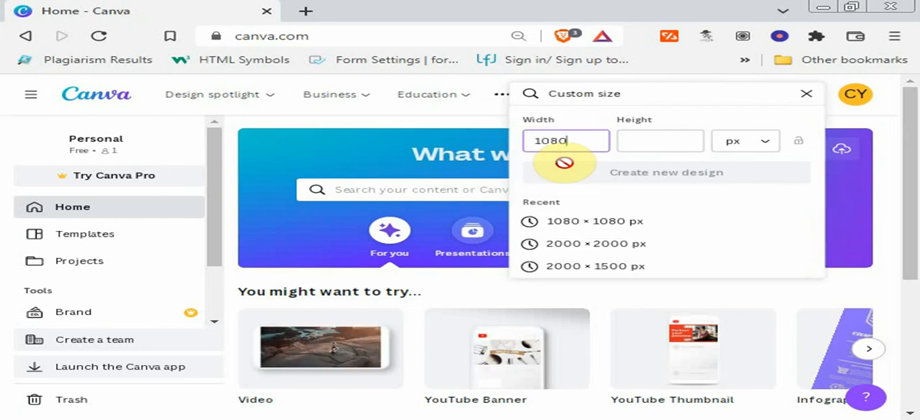
left_click(637, 141)
type("1080")
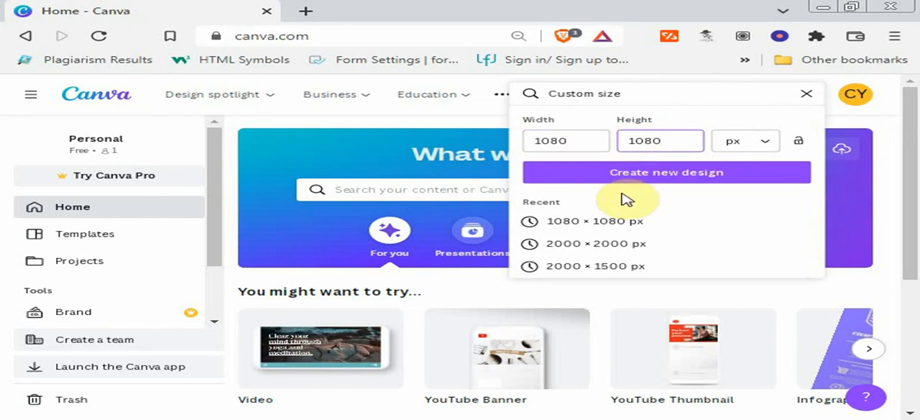
left_click(611, 180)
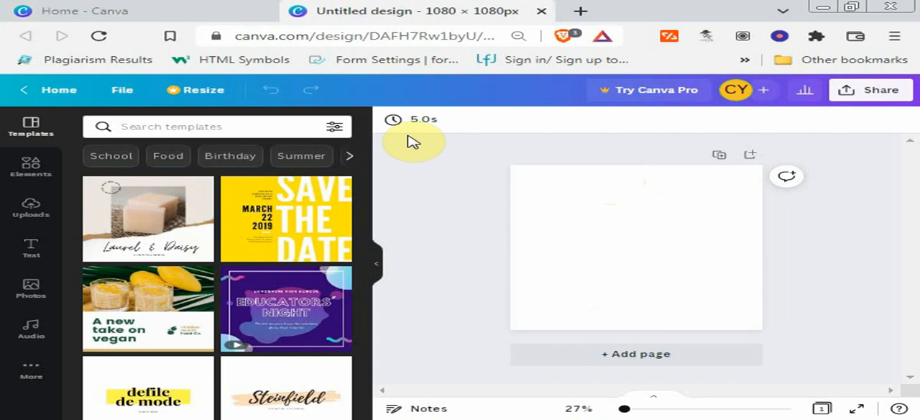
- Browse the Frame elements and add the portrait frame with rounded corners to the page
left_click(28, 164)
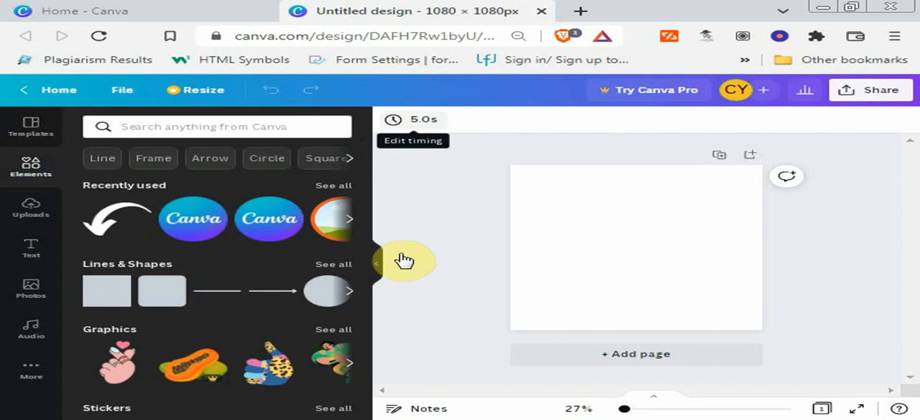
left_click(150, 162)
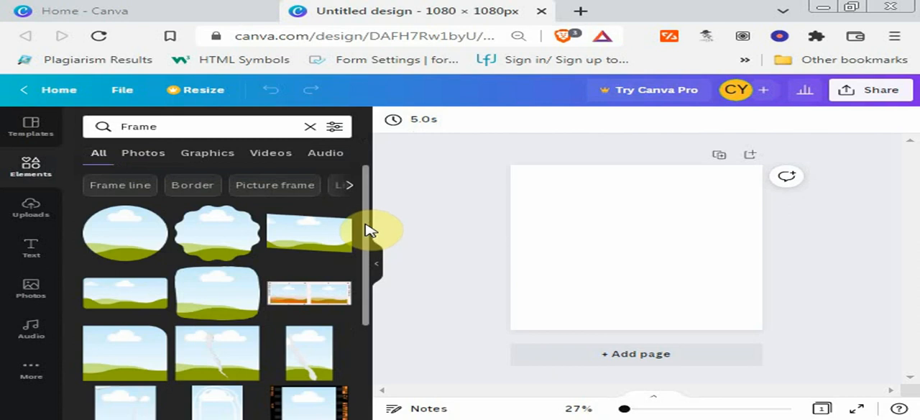
scroll(369, 222, "down", 2)
left_click_drag(369, 221, 368, 300)
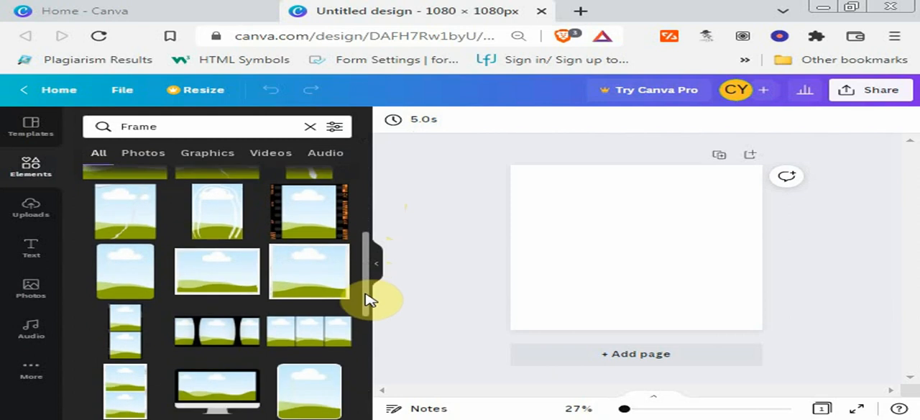
left_click(120, 288)
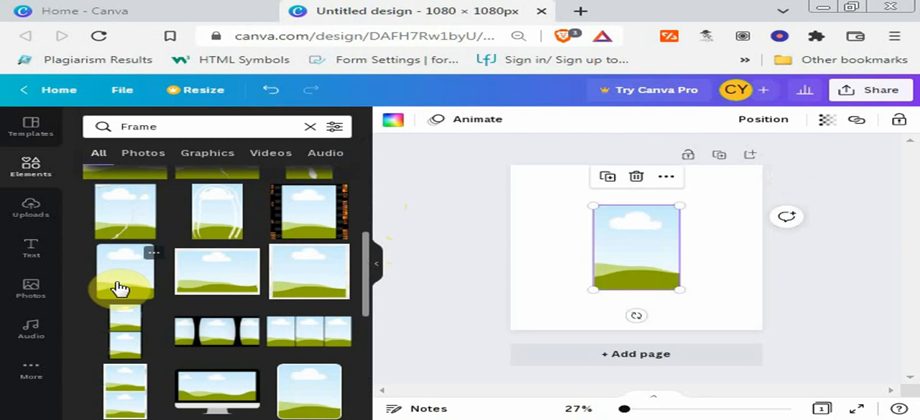
left_click(576, 244)
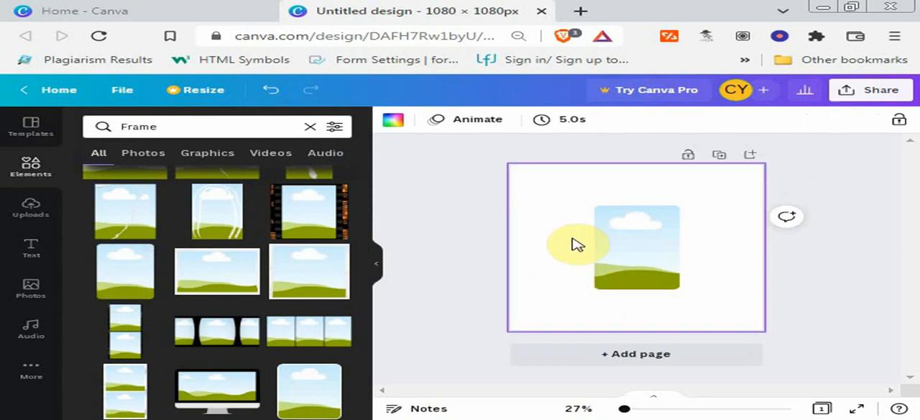
- Add the recently used blue aquarium photo to the page and set it as the page background
left_click(29, 291)
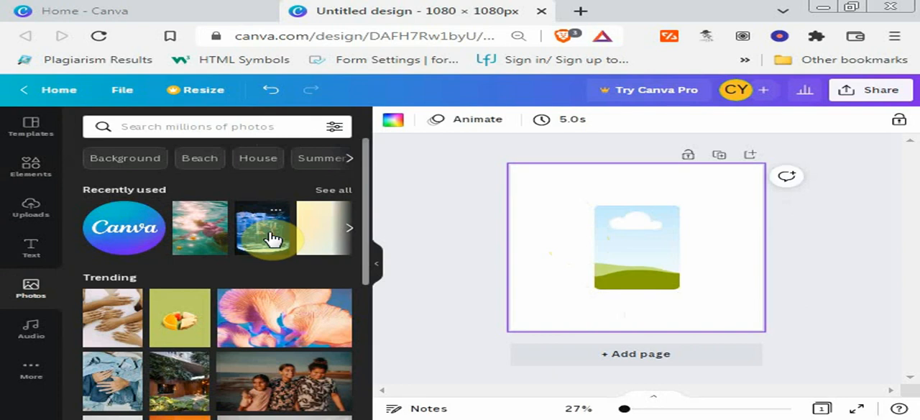
left_click(271, 238)
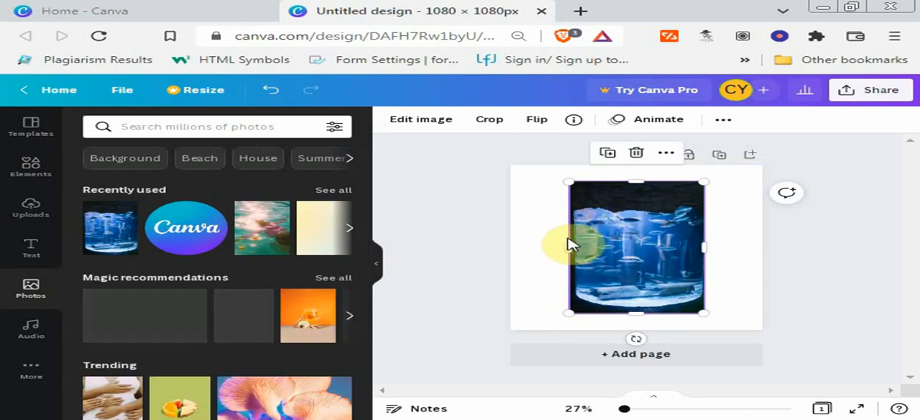
left_click_drag(559, 237, 709, 218)
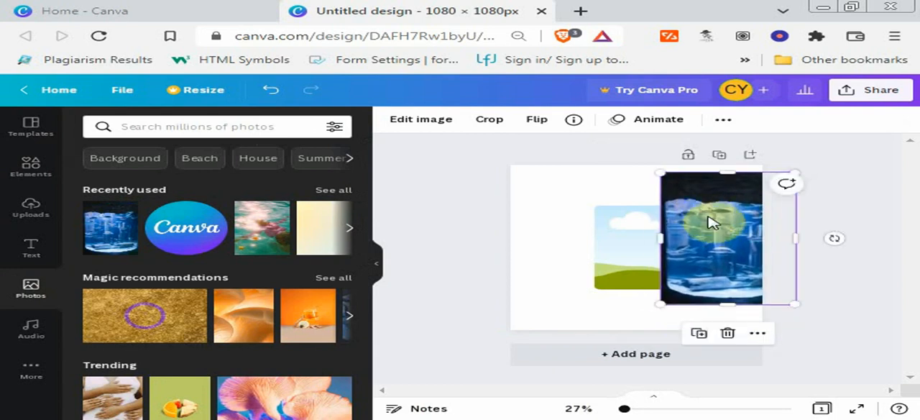
right_click(710, 221)
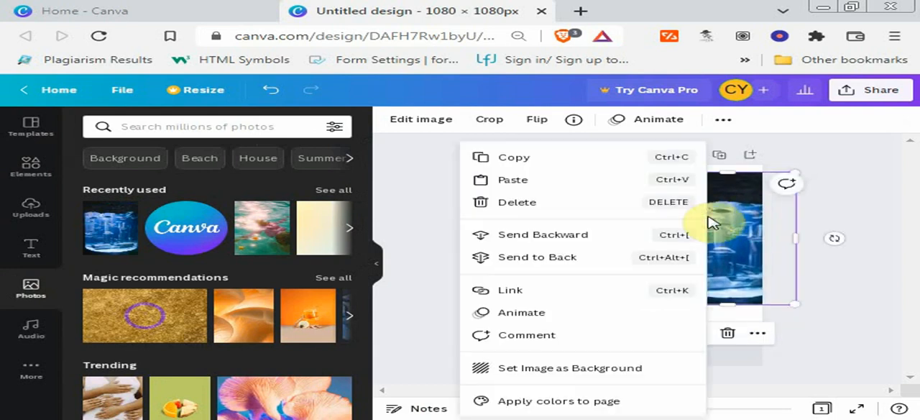
left_click(557, 371)
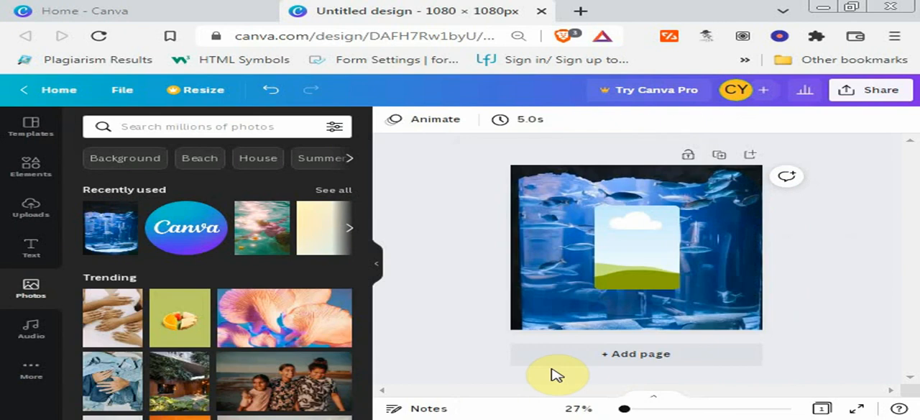
left_click(564, 205)
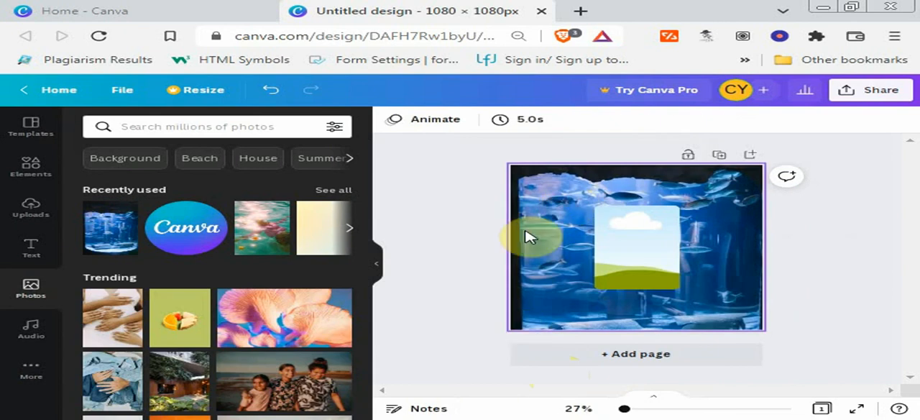
left_click(520, 183)
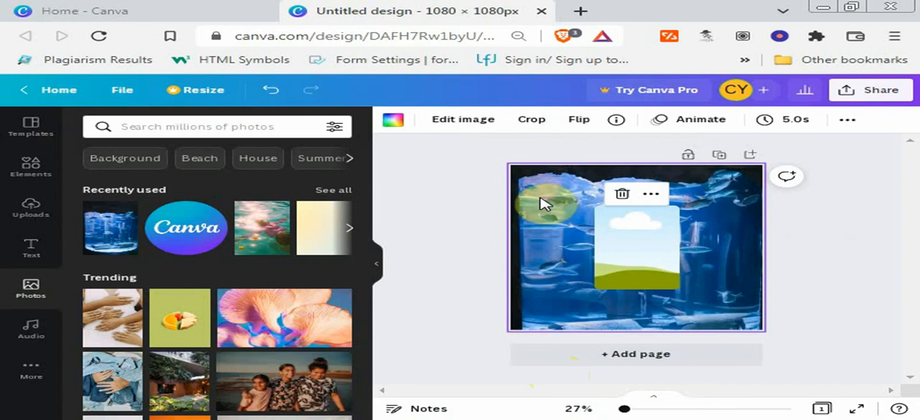
left_click(541, 202)
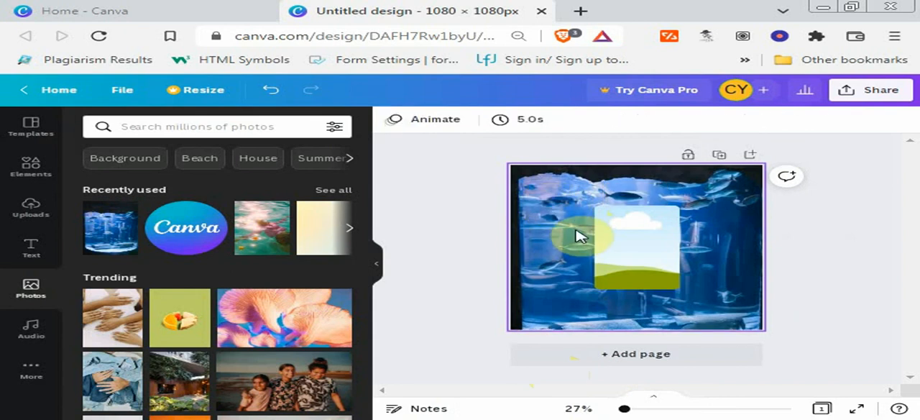
left_click(745, 223)
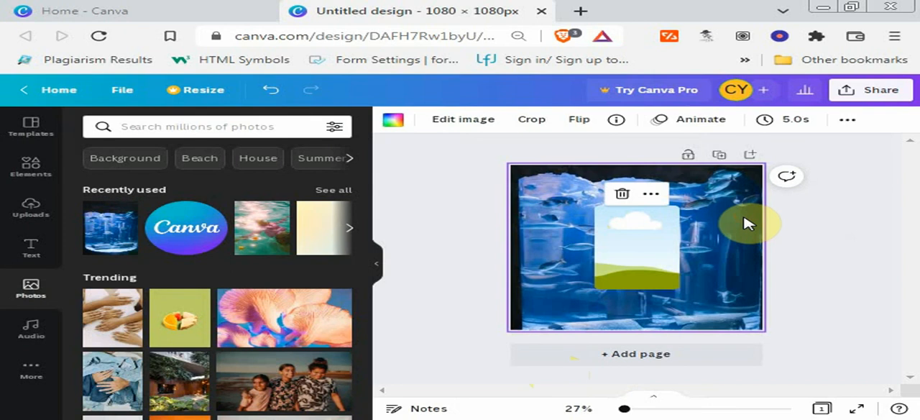
left_click(719, 269)
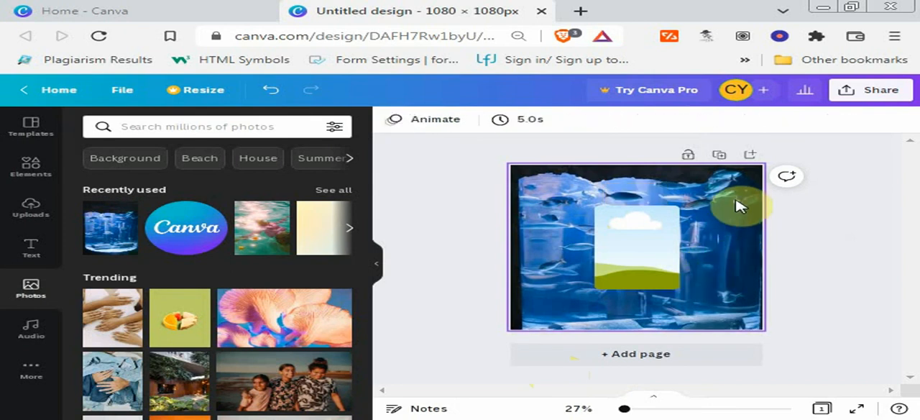
- Enlarge the empty frame from its upper corners and fill it with the same blue aquarium photo
key("ctrl+a")
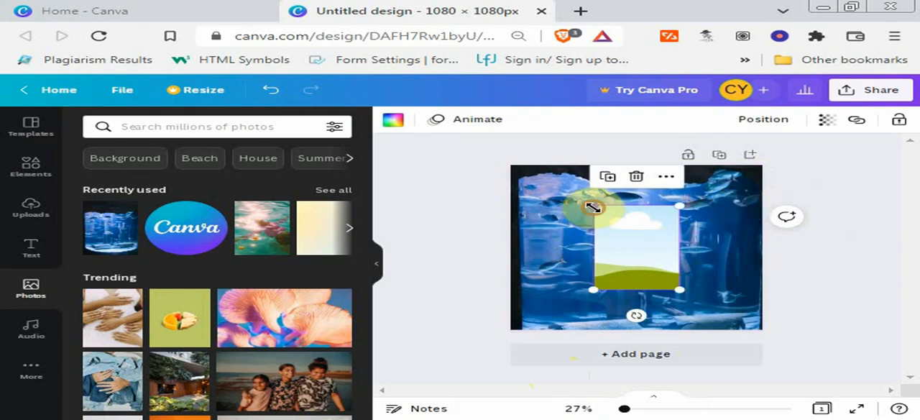
left_click_drag(582, 188, 557, 165)
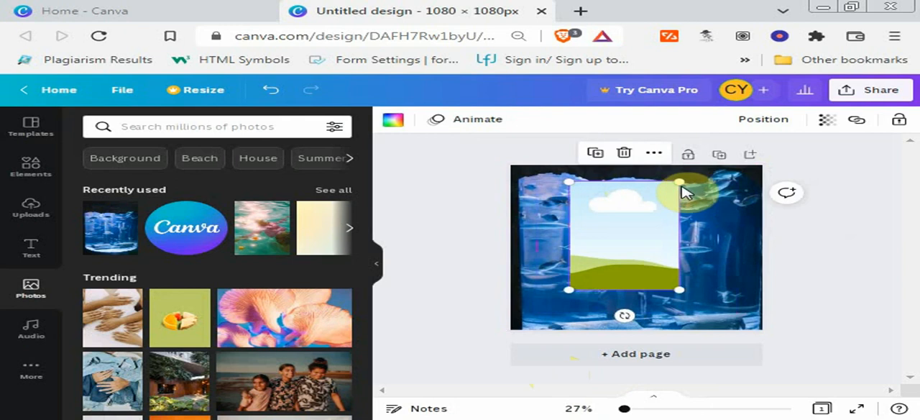
left_click_drag(679, 181, 689, 174)
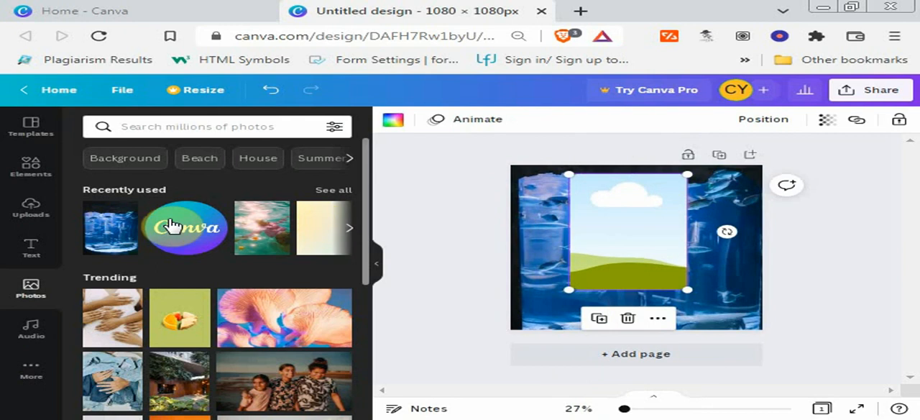
left_click(128, 233)
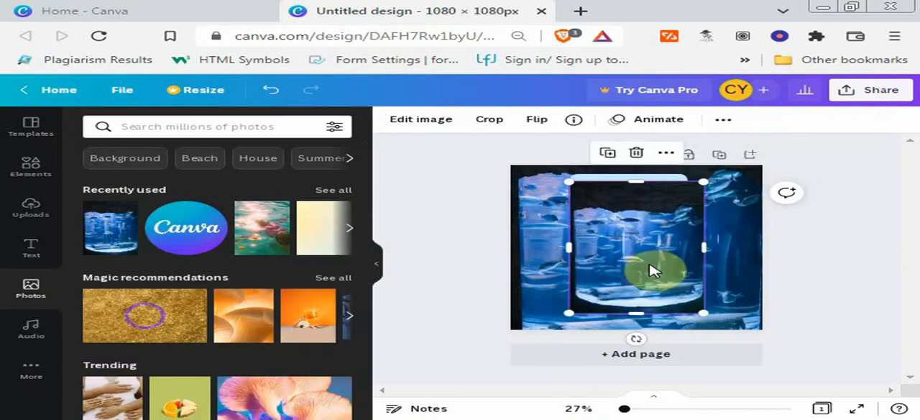
left_click_drag(649, 270, 626, 223)
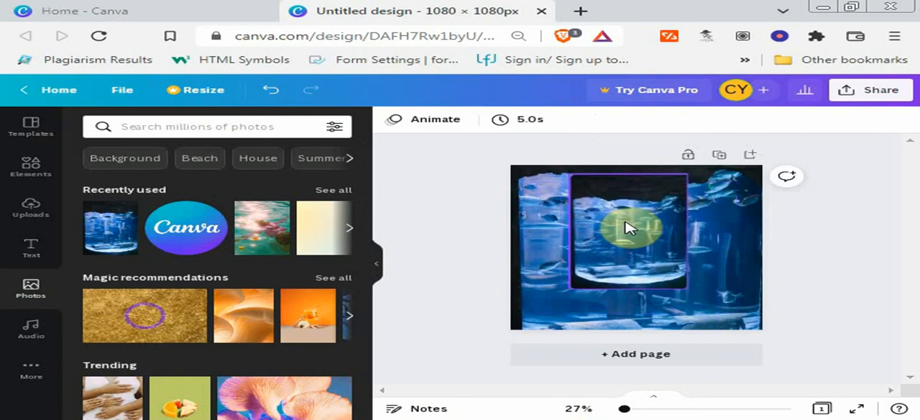
- Enlarge the photo-filled frame to the full page height and centre it horizontally on the page
left_click(626, 226)
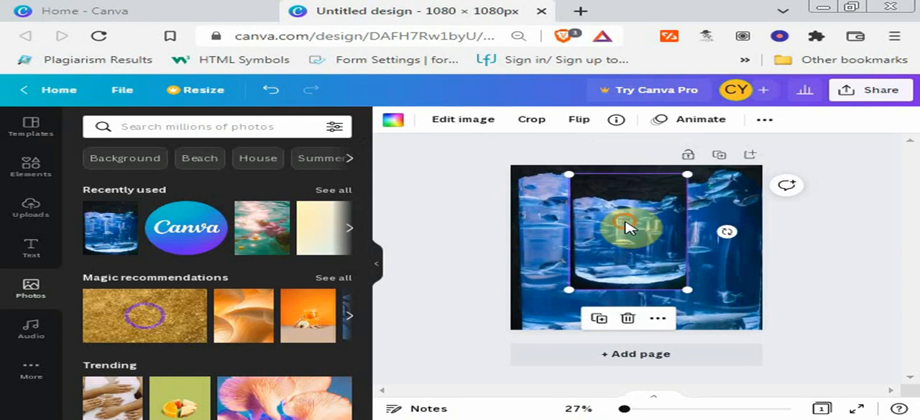
left_click_drag(630, 229, 637, 236)
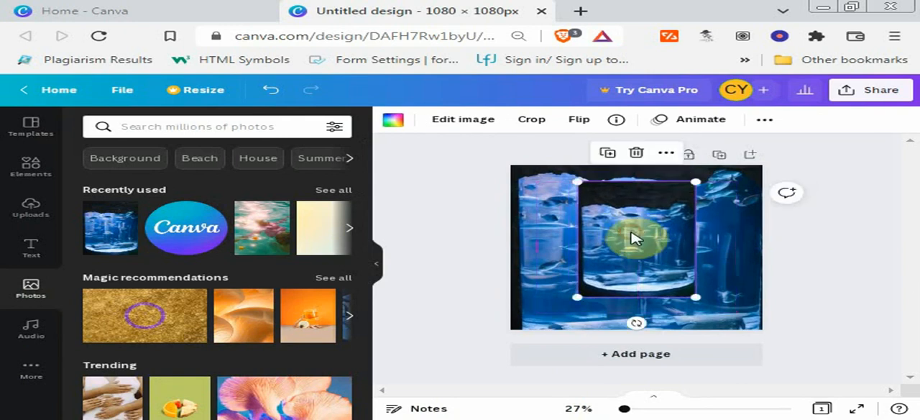
left_click_drag(570, 179, 552, 163)
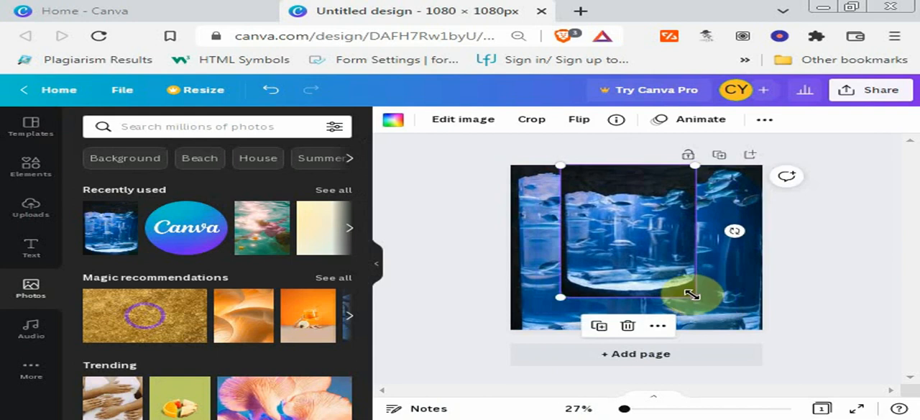
left_click_drag(688, 297, 697, 351)
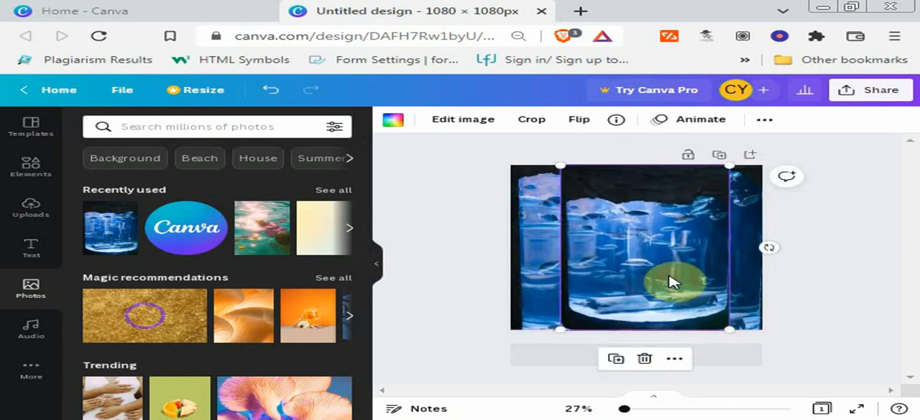
left_click_drag(669, 279, 665, 281)
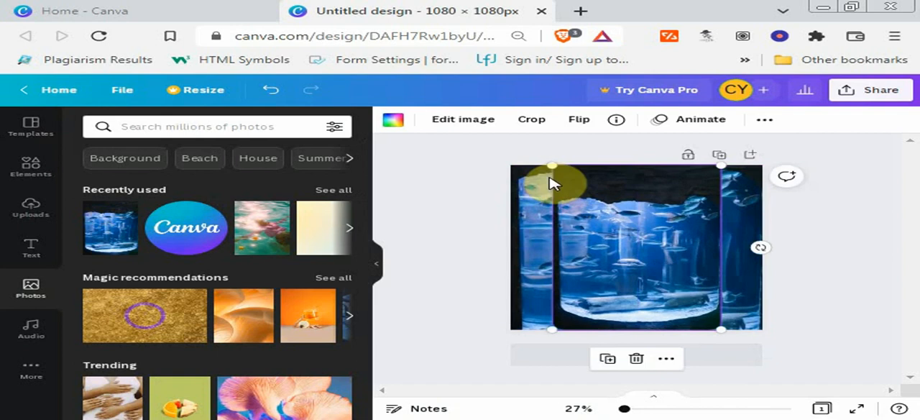
- Crop the framed aquarium photo by enlarging it inside the frame and shifting it upward, and apply the crop
left_click(533, 129)
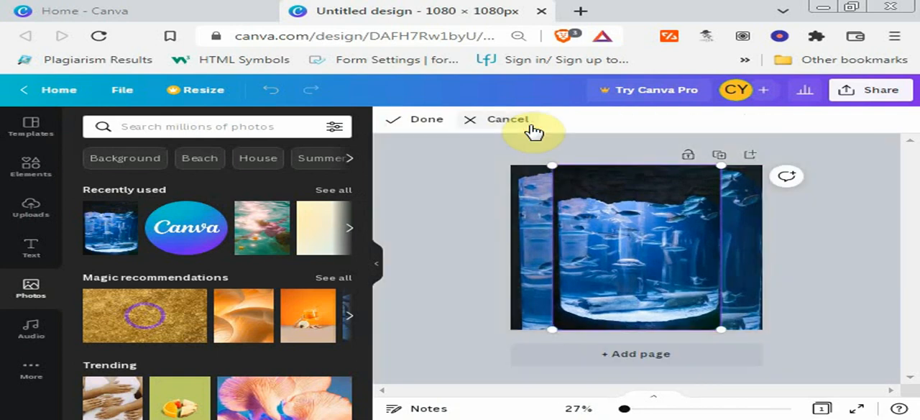
left_click_drag(558, 328, 542, 336)
left_click_drag(660, 276, 661, 264)
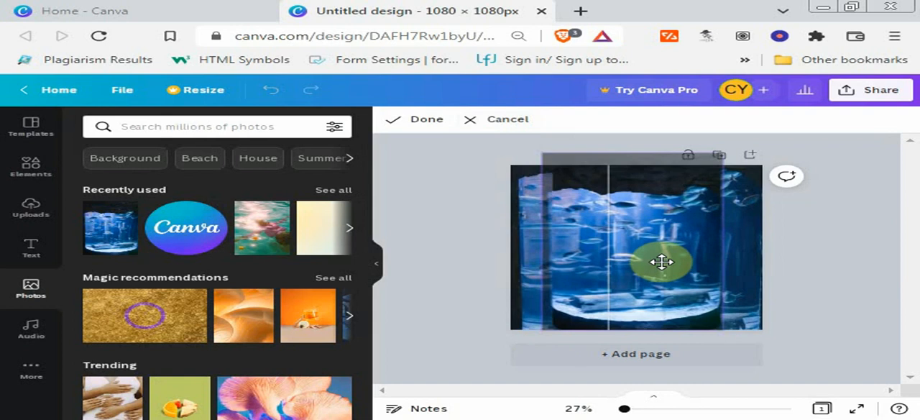
left_click_drag(723, 332, 735, 341)
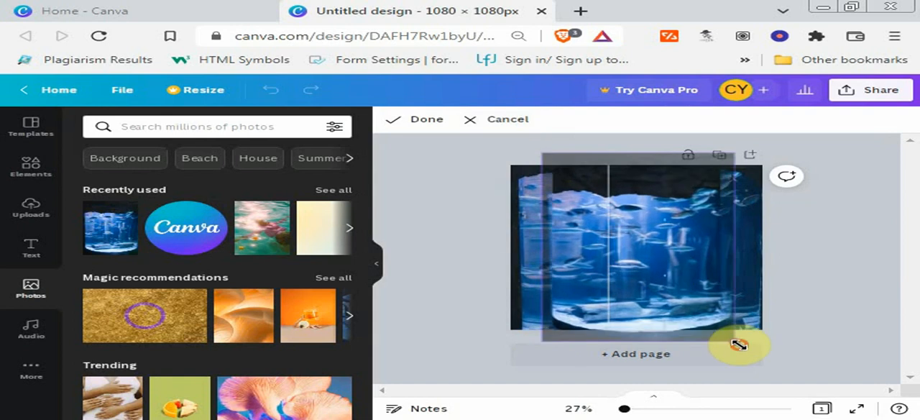
left_click_drag(544, 344, 537, 350)
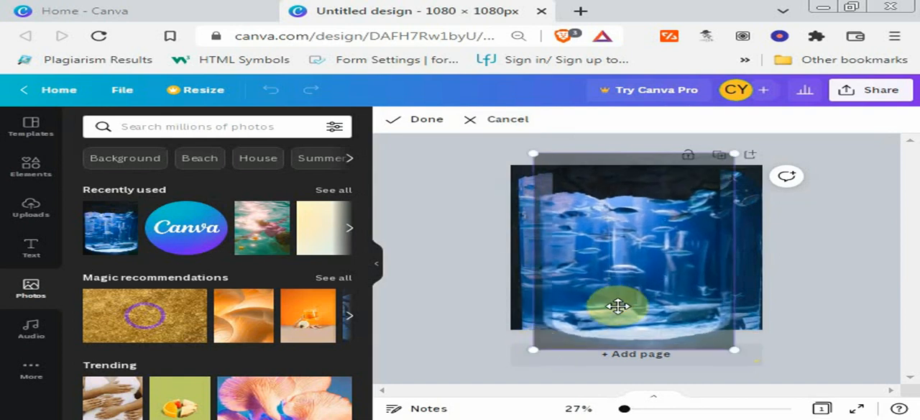
left_click_drag(628, 296, 632, 289)
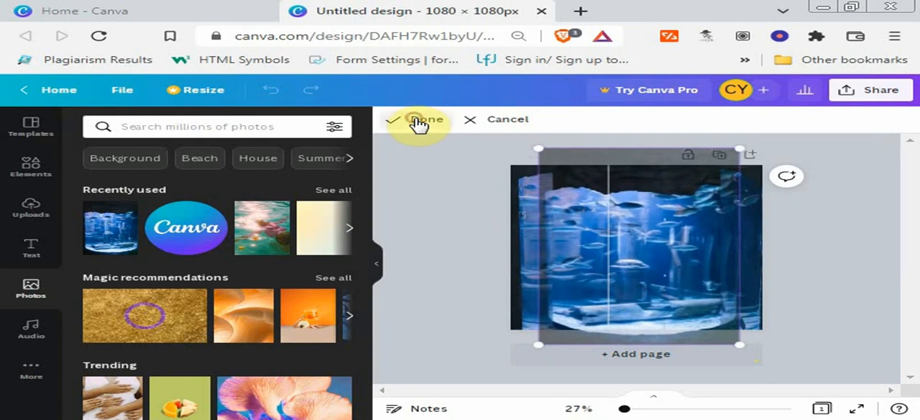
left_click(419, 122)
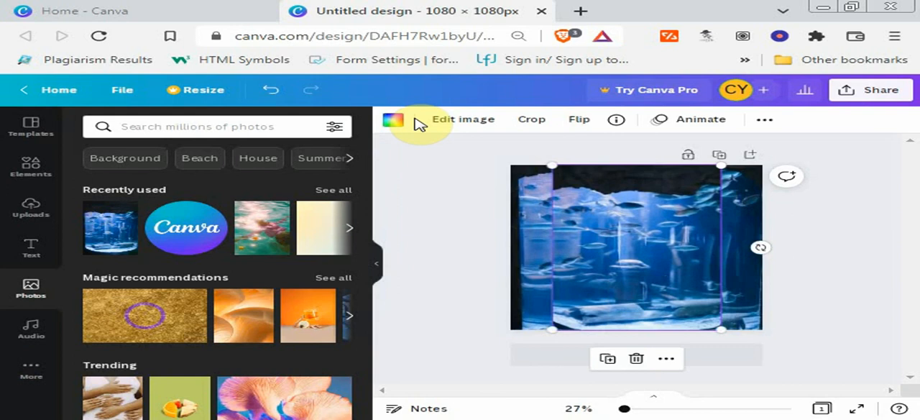
- Adjust the framed aquarium photo to a blur of 24 and a brightness of 70
left_click(464, 121)
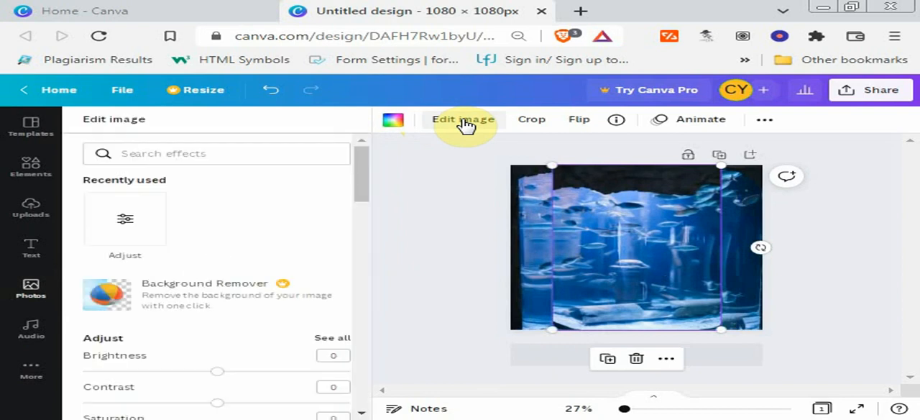
left_click(120, 217)
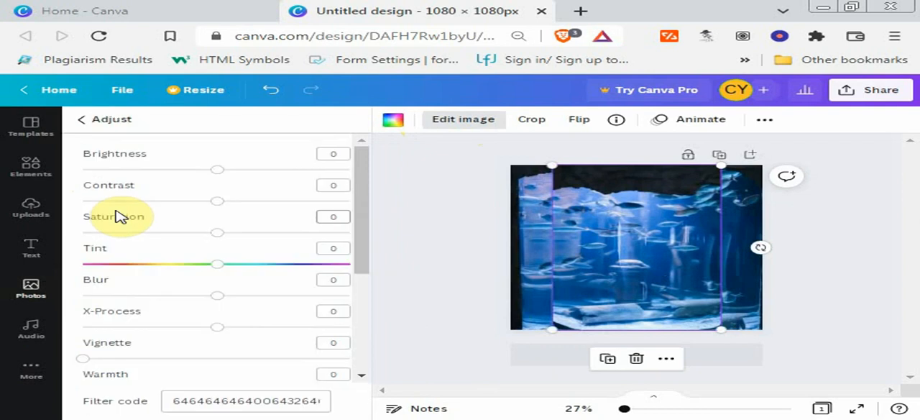
left_click(217, 297)
left_click_drag(219, 302, 248, 296)
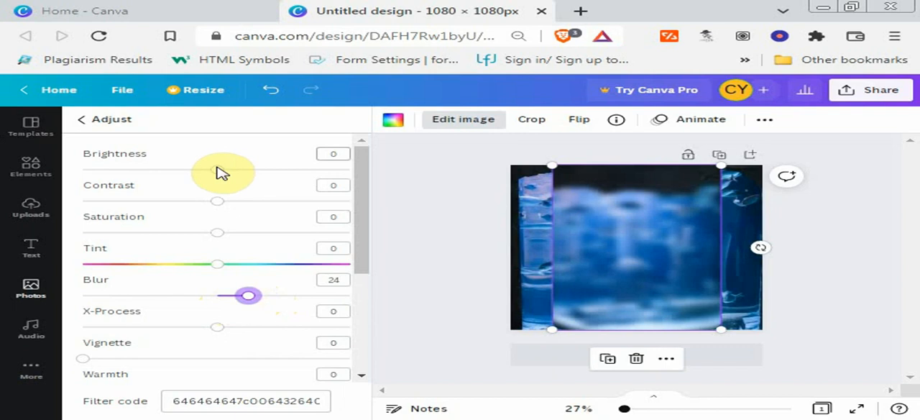
left_click_drag(219, 170, 314, 174)
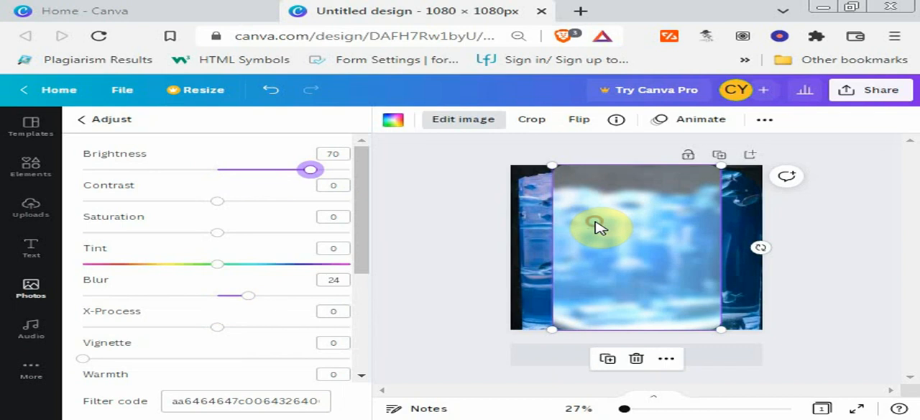
left_click(83, 120)
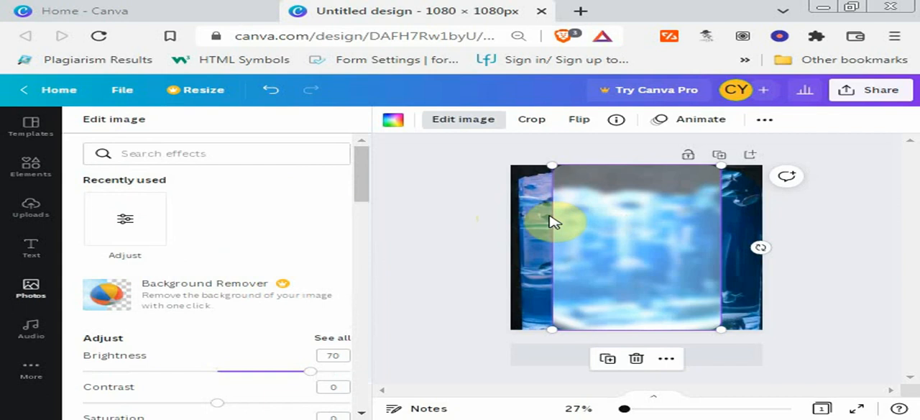
- Move the blurred framed photo slightly to the right on the page
left_click(597, 224)
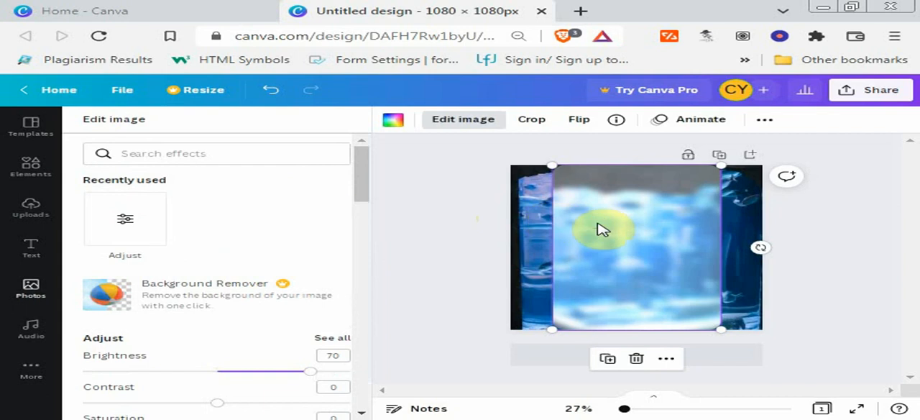
left_click_drag(565, 222, 618, 225)
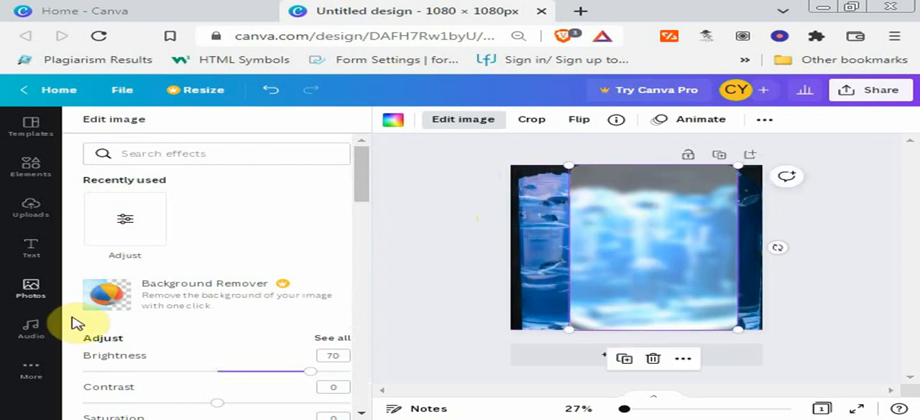
- Clear the Frame search in the elements library and add the square shape to the page
left_click(33, 170)
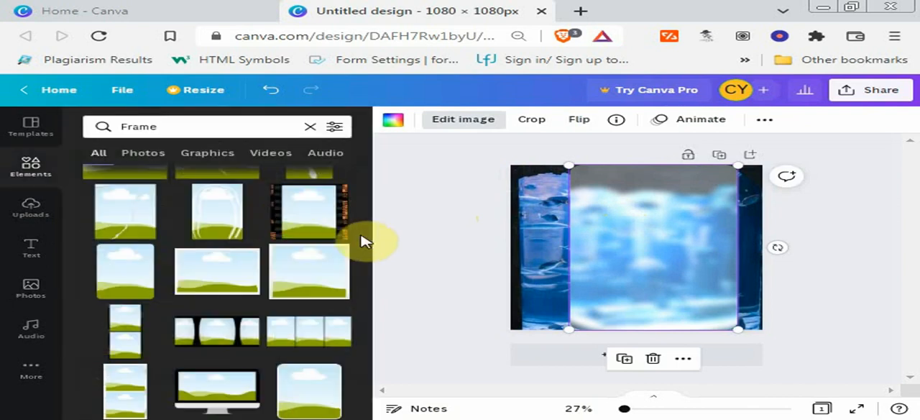
left_click(309, 126)
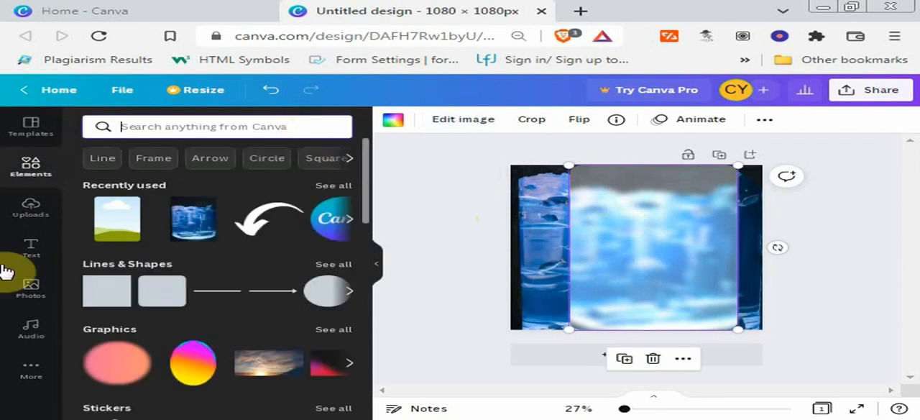
left_click(106, 293)
left_click_drag(106, 293, 607, 266)
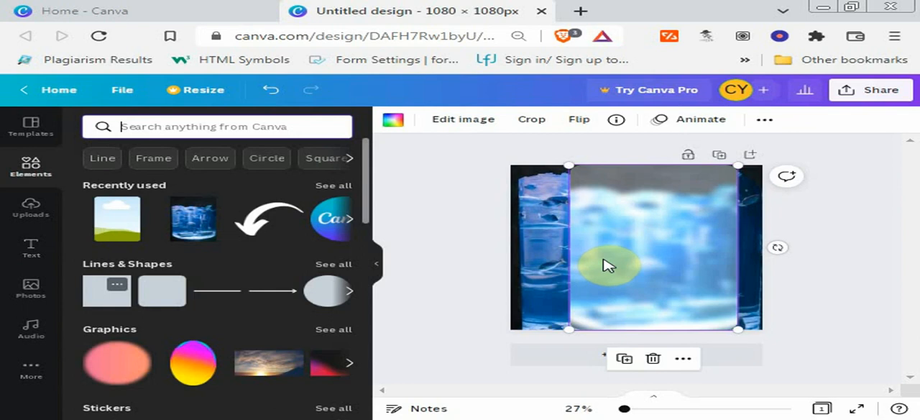
left_click_drag(607, 266, 602, 258)
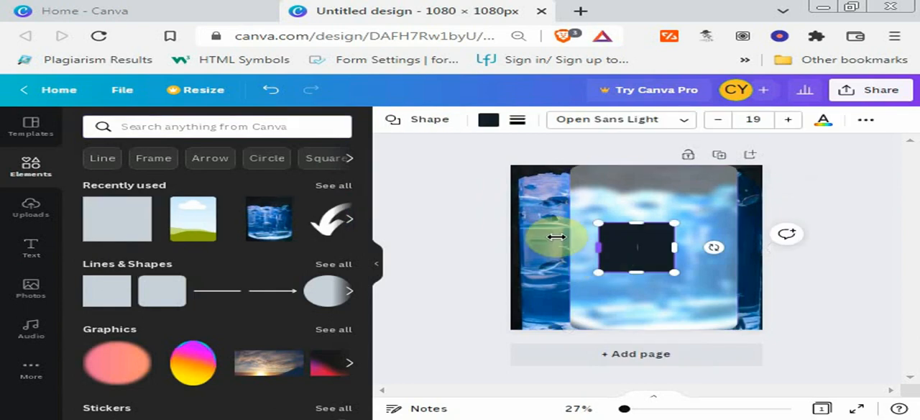
- Fill the square with white and enlarge it to cover the whole framed photo
left_click(488, 123)
left_click(242, 182)
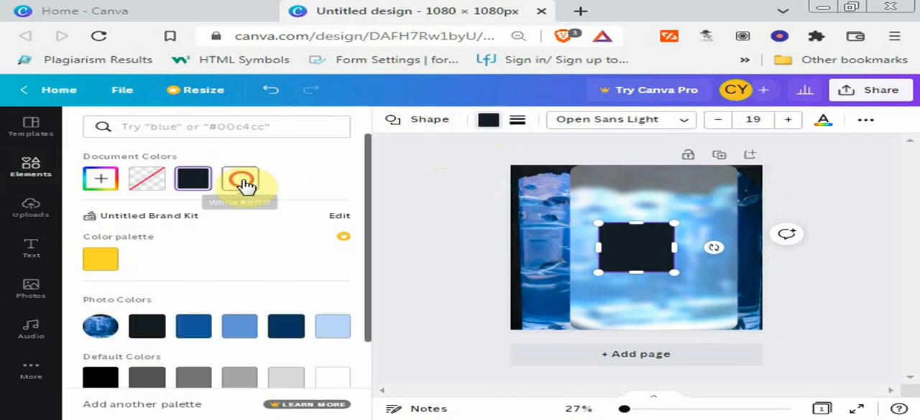
left_click(631, 259)
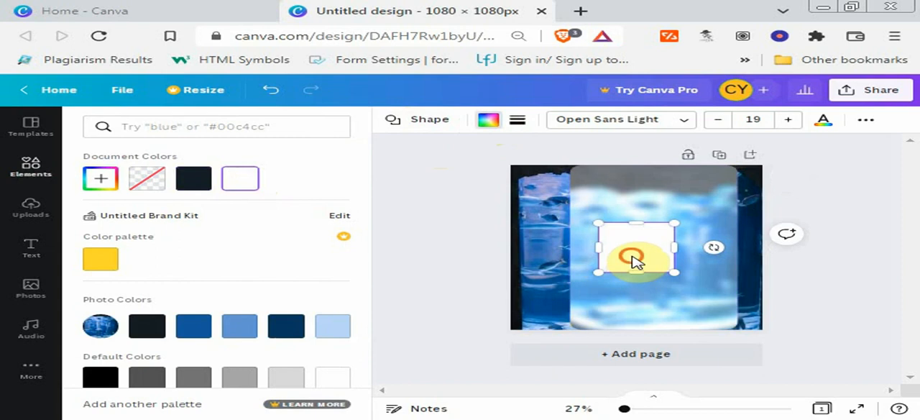
left_click_drag(633, 260, 739, 330)
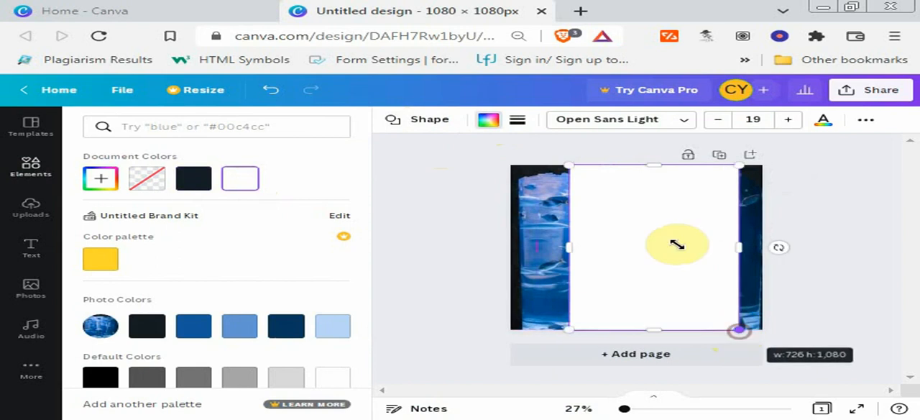
- Send the white square behind the blurred framed photo and shift the photo slightly to the right over it
right_click(637, 205)
left_click(663, 295)
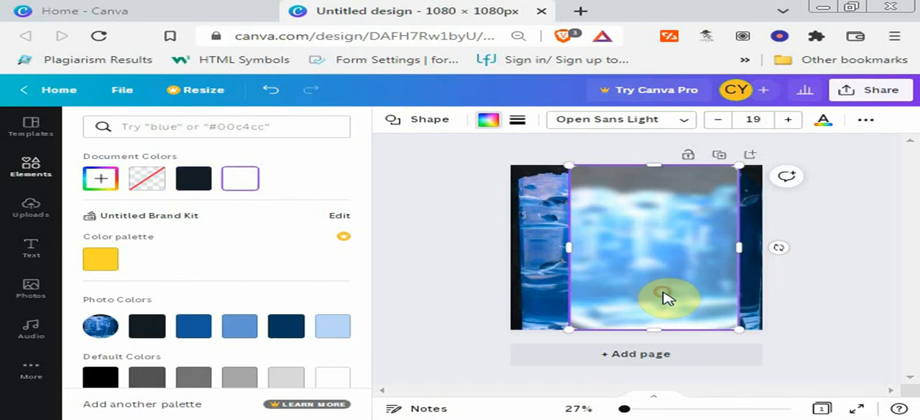
left_click(663, 294)
left_click_drag(660, 294, 668, 293)
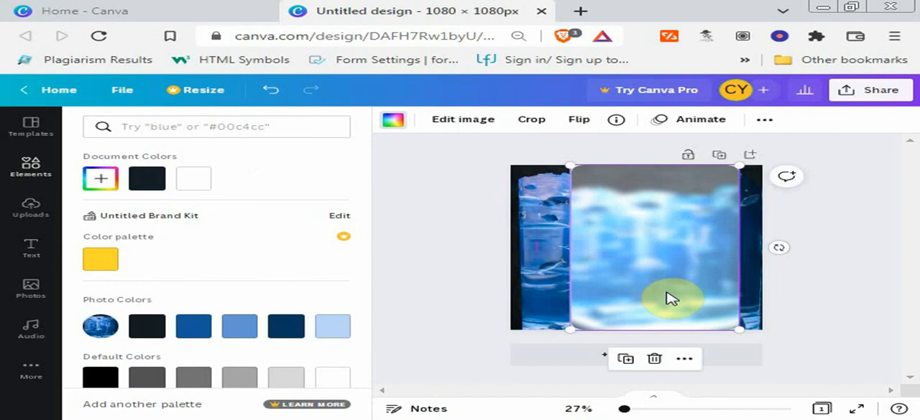
left_click(828, 292)
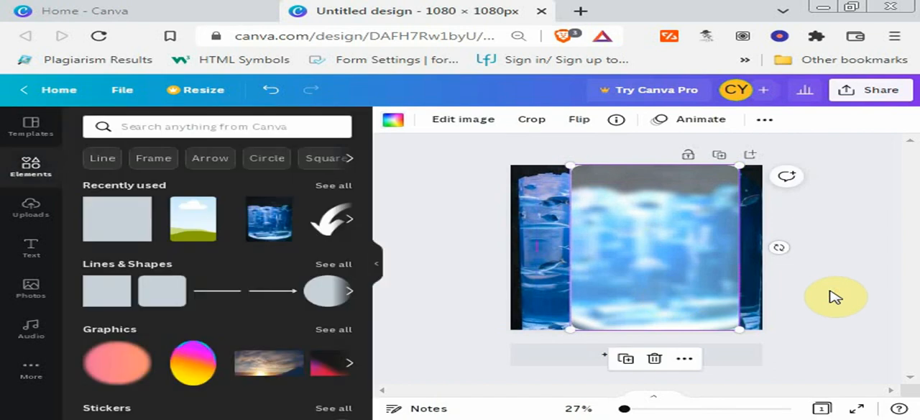
left_click(829, 292)
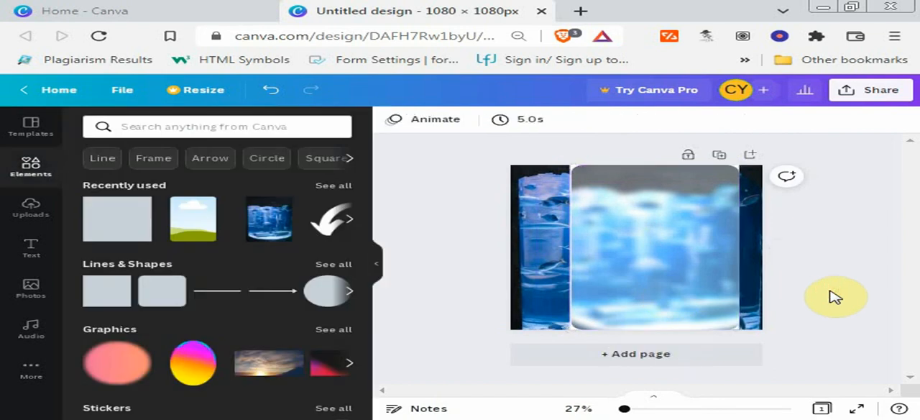
- Nudge the framed photo slightly back to the left to align it with the white square
left_click(610, 253)
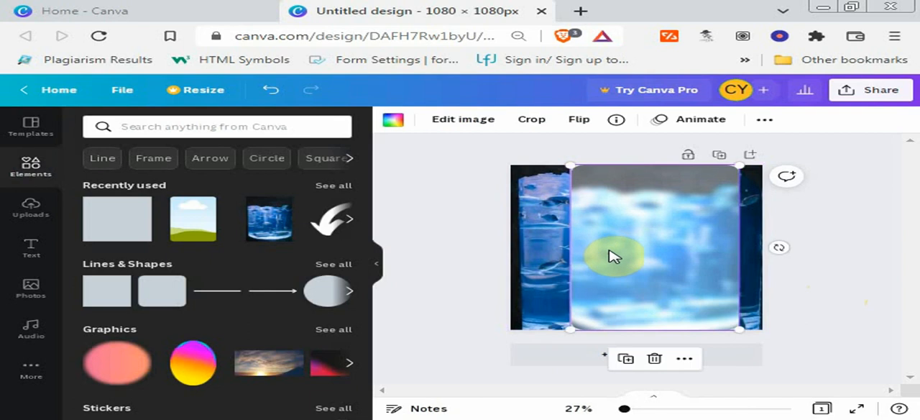
left_click_drag(610, 256, 605, 249)
left_click(824, 299)
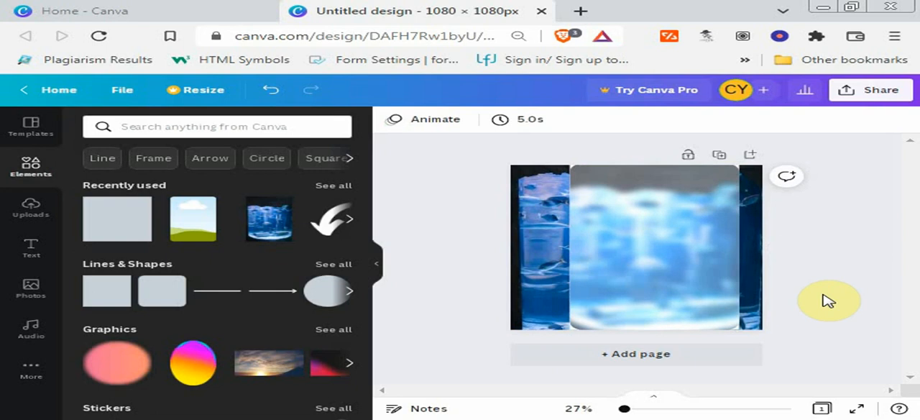
- Browse the trending photos, add the orange drink photo and set it as the page background
left_click(30, 291)
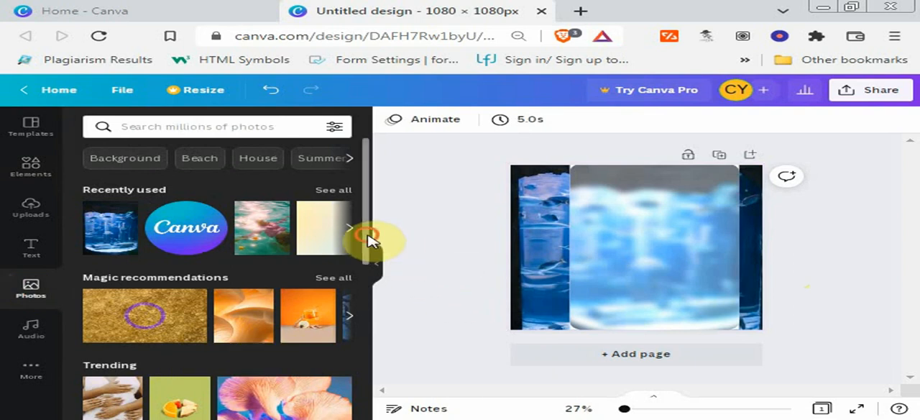
scroll(357, 270, "down", 3)
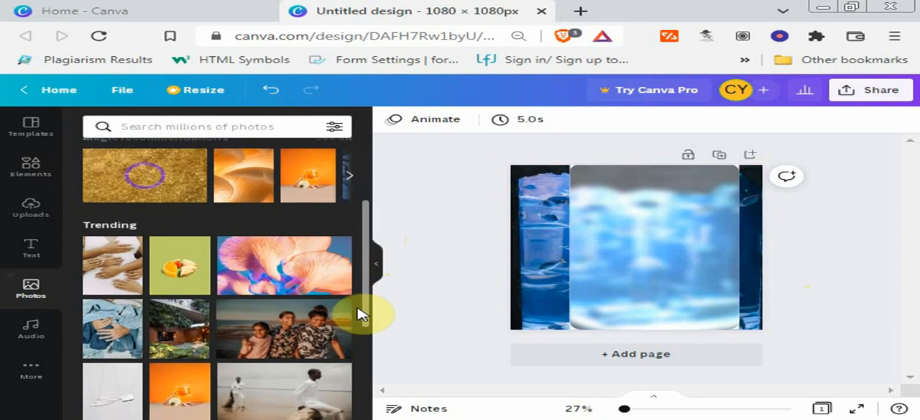
left_click_drag(358, 309, 365, 371)
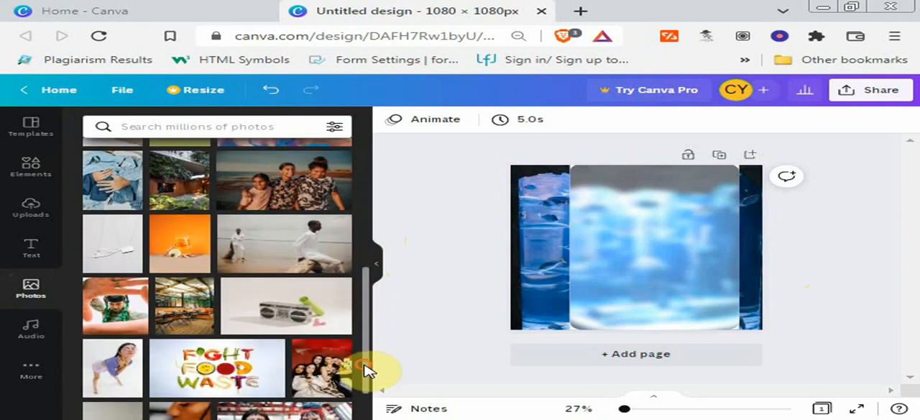
left_click(190, 254)
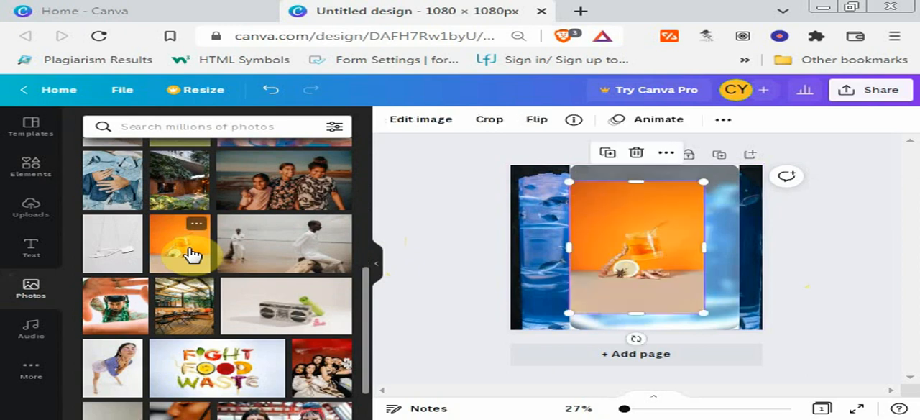
right_click(616, 230)
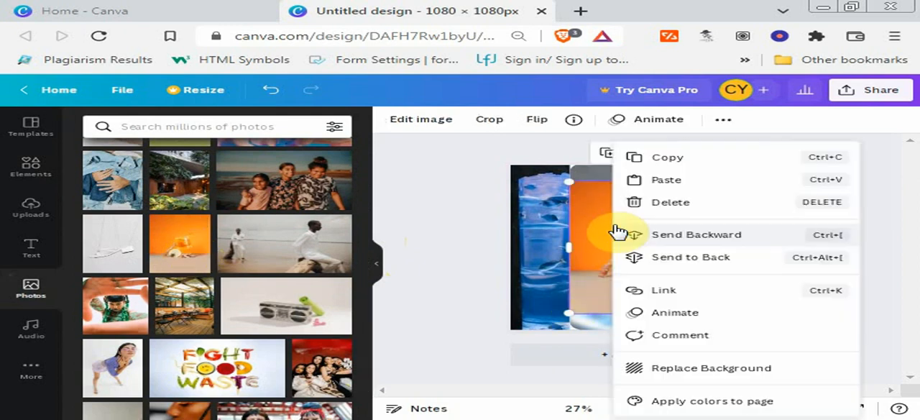
left_click(697, 376)
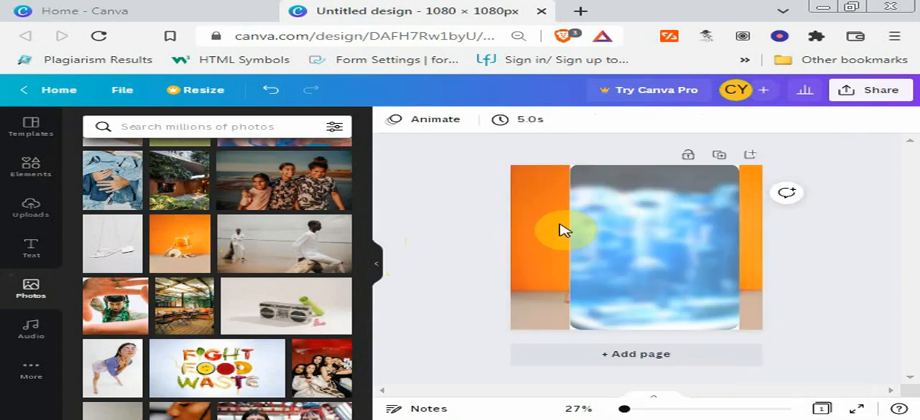
- Undo the background replacement and delete the orange drink photo from the page
key("ctrl+z")
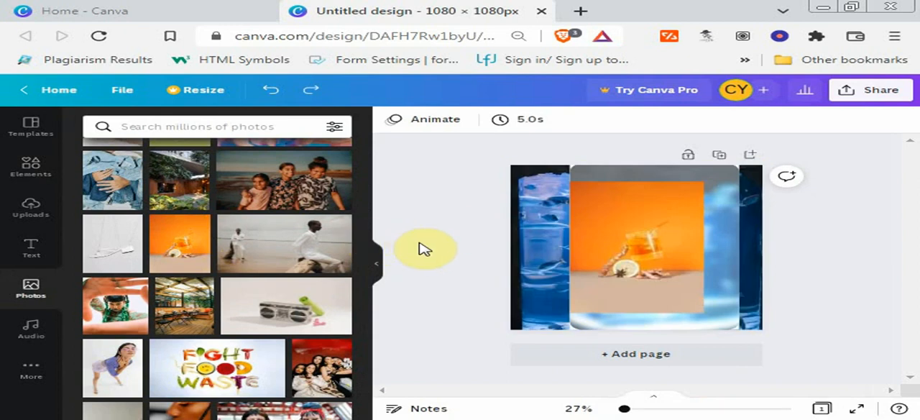
left_click(615, 274)
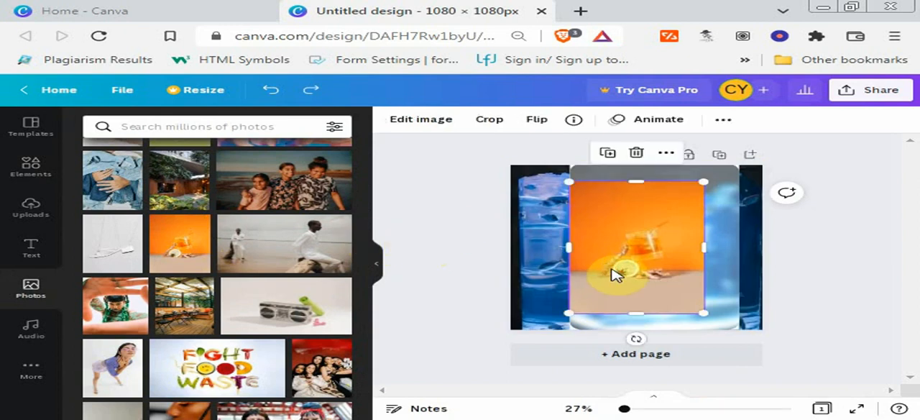
key("Delete")
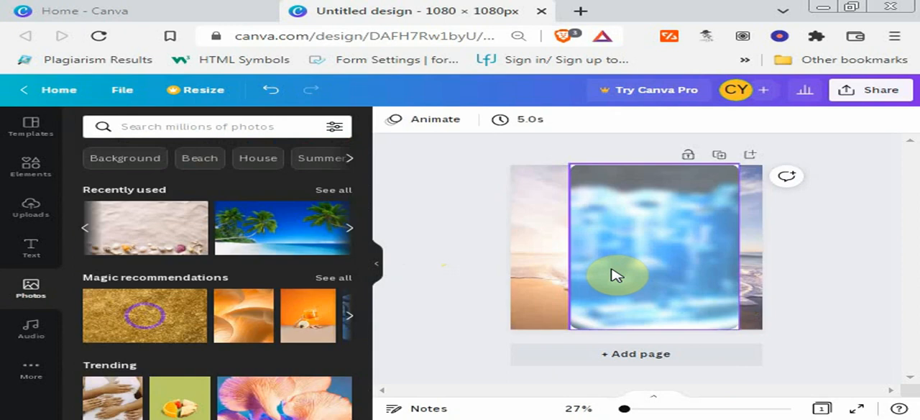
- Crop the beach background photo by enlarging it from its lower-left corner beyond the page edges, and apply the crop
left_click(351, 230)
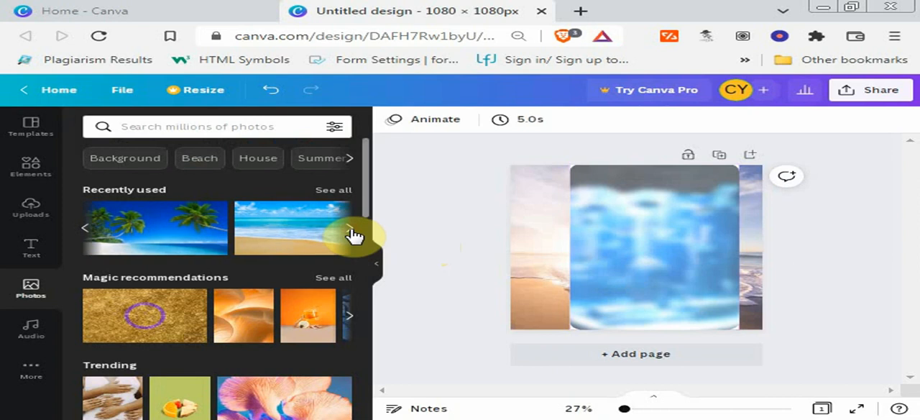
left_click(546, 232)
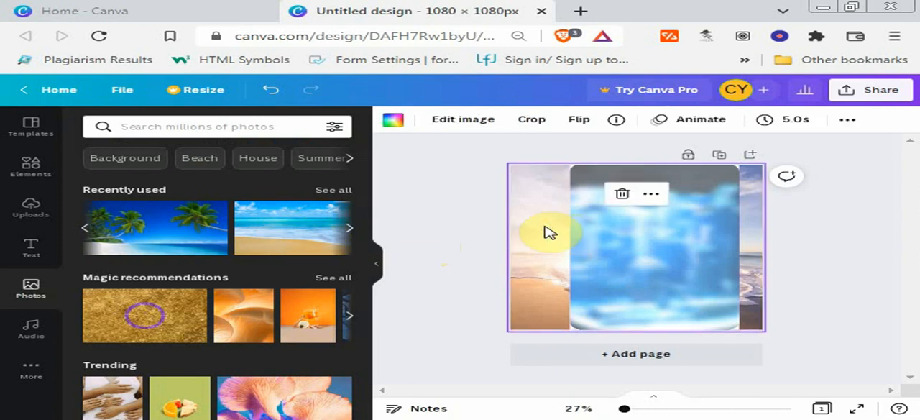
left_click(532, 121)
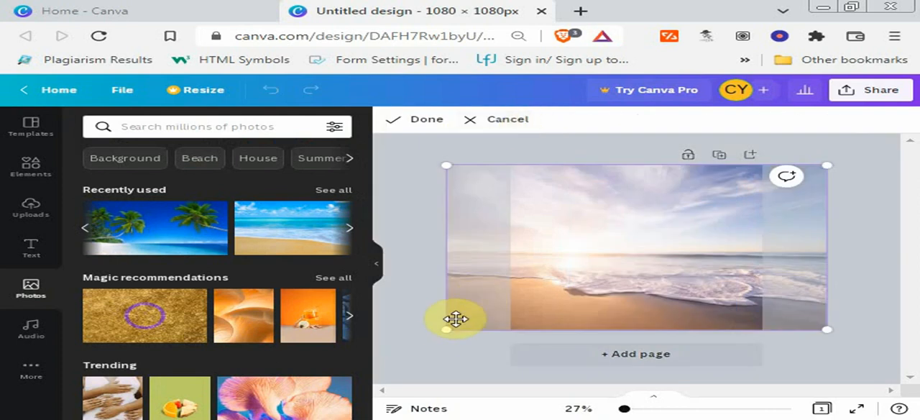
left_click_drag(447, 329, 422, 353)
left_click_drag(405, 382, 399, 385)
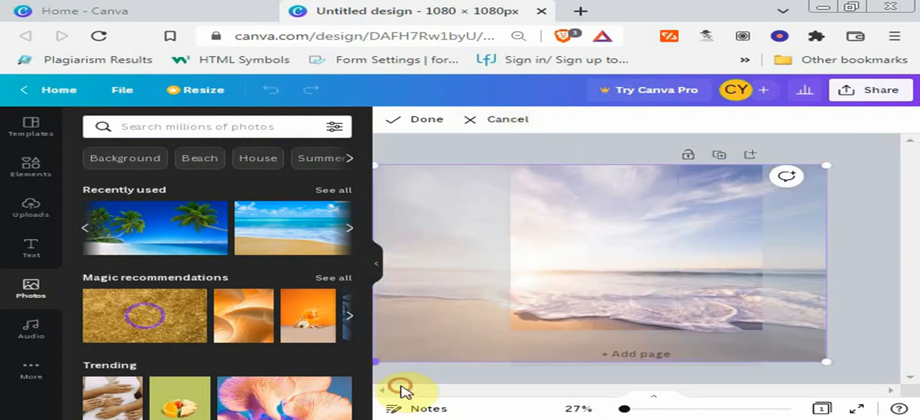
left_click(417, 128)
left_click(851, 252)
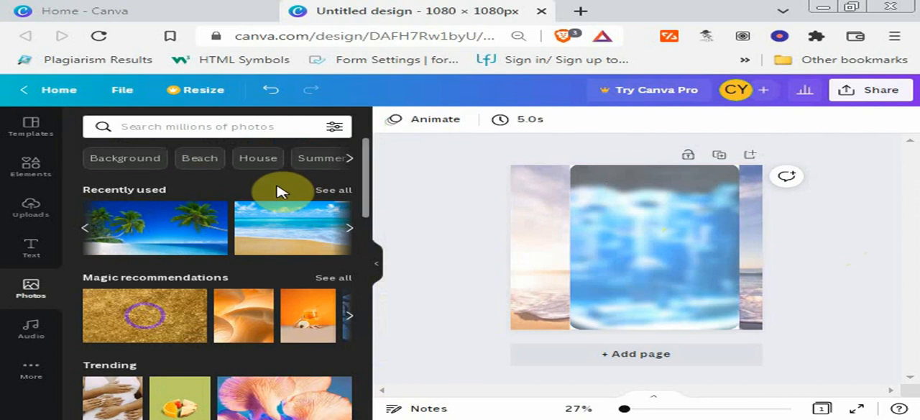
- Add a heading text element to the page
left_click(33, 241)
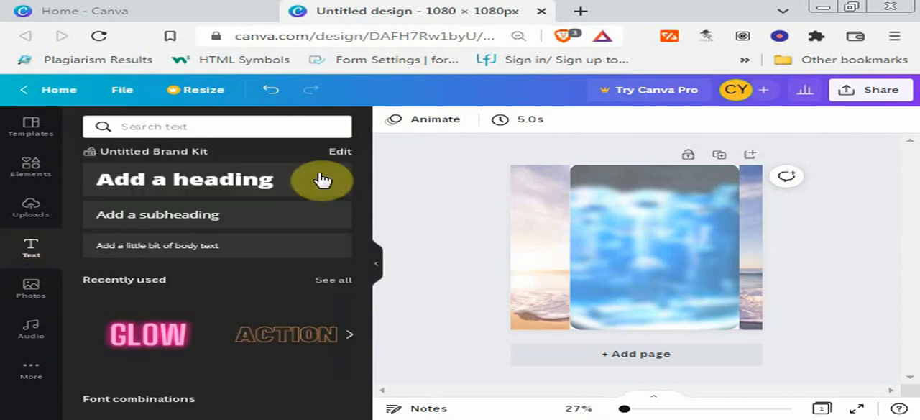
left_click(271, 181)
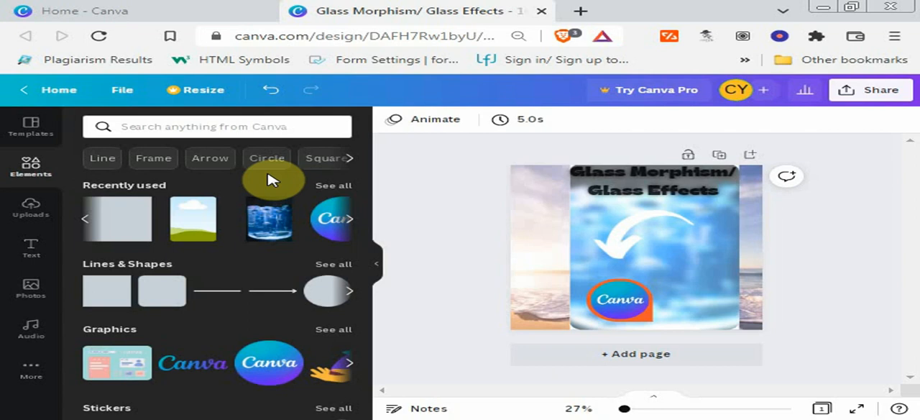
- Download the finished design as a PNG at 1080 × 1080 px
left_click(849, 96)
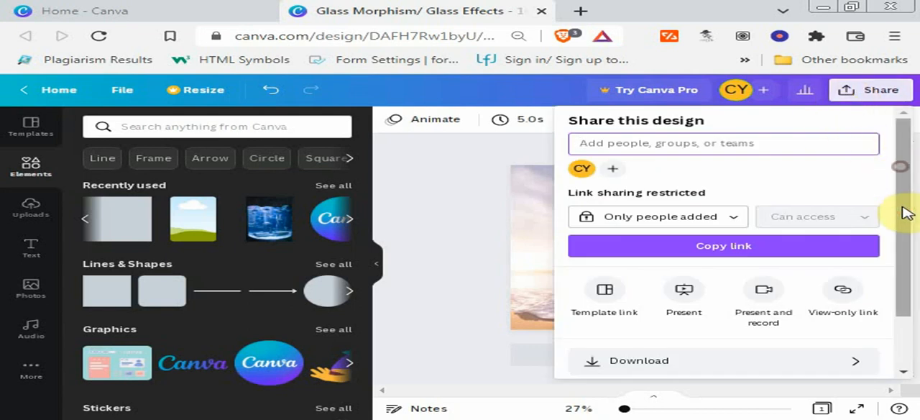
scroll(907, 258, "down", 2)
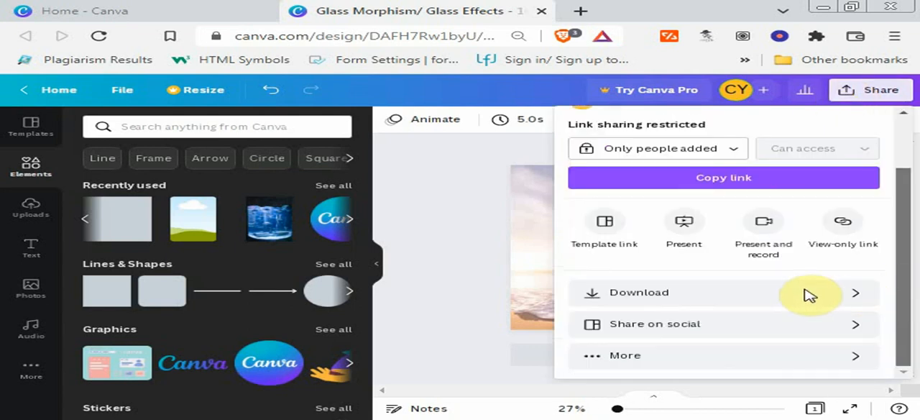
left_click(737, 300)
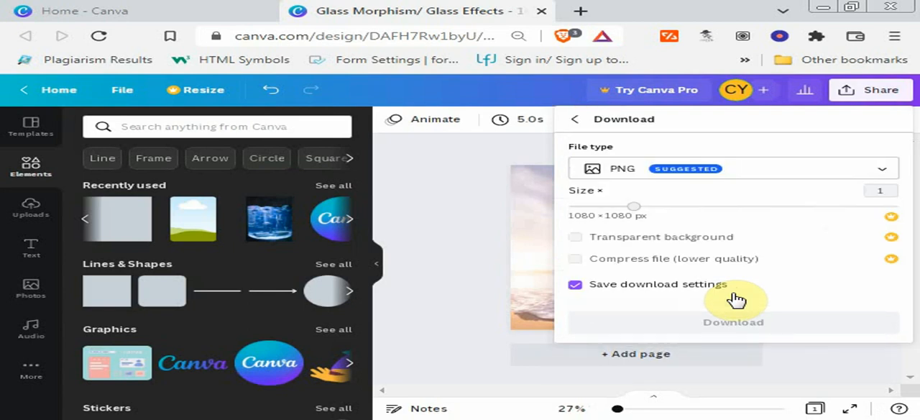
left_click(720, 322)
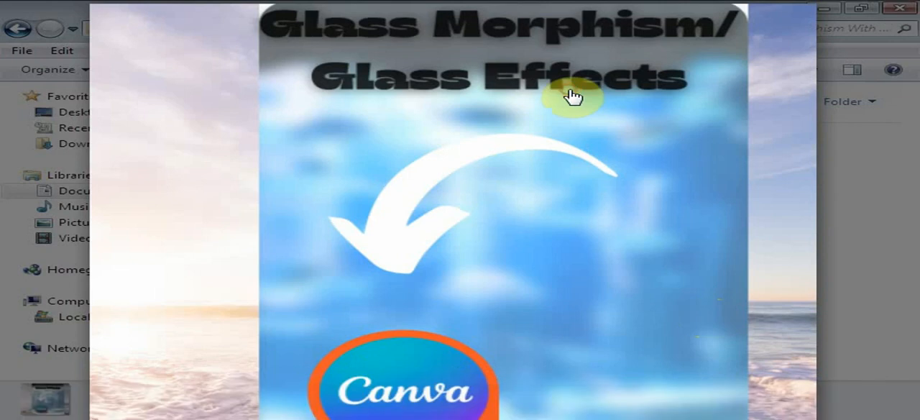
- Examine the downloaded Glass Morphism Glass Effects.png up close in the Picasa photo viewer
left_click_drag(570, 93, 544, 1)
left_click_drag(540, 117, 482, 182)
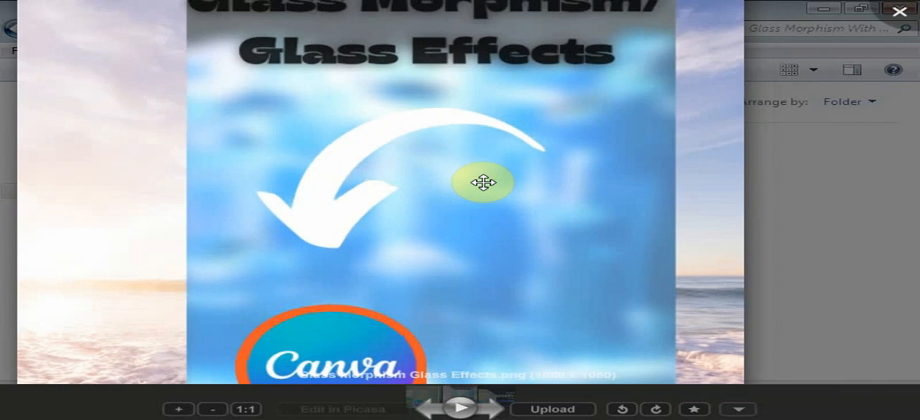